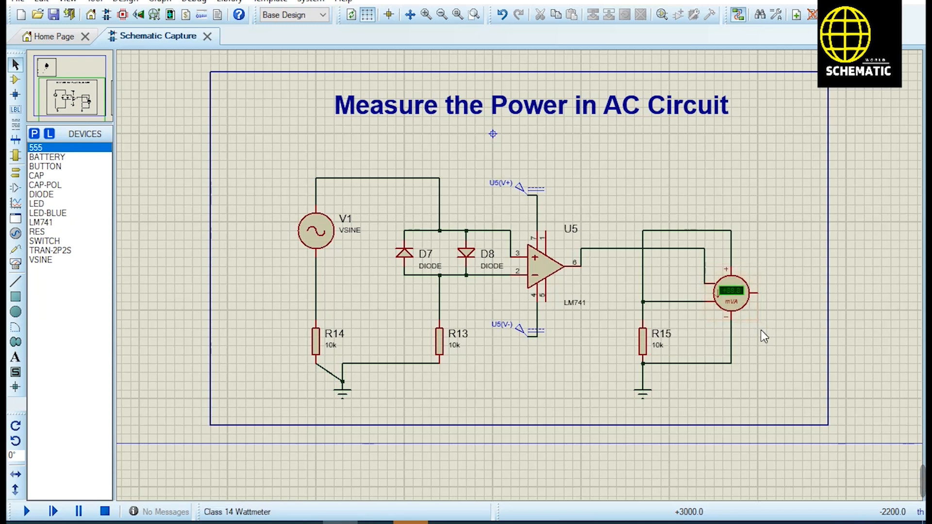
# - Delete the wattmeter from the AC circuit and wire op-amp U5's output directly to the upper end of R15
pyautogui.click(742, 296)
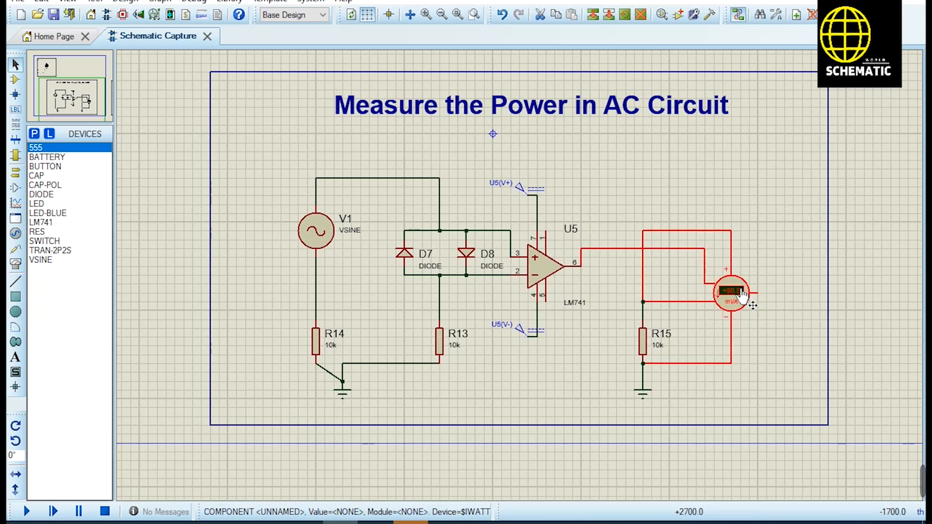
pyautogui.press('Delete')
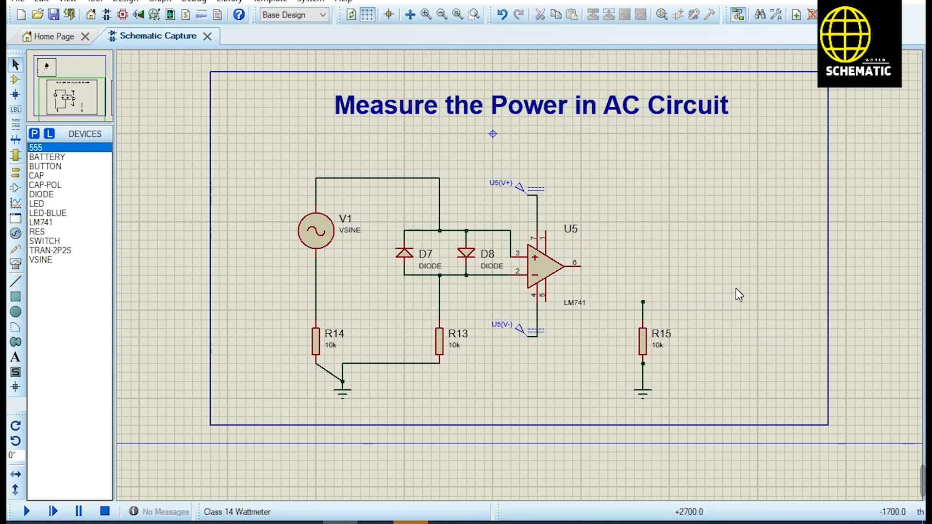
pyautogui.click(643, 302)
pyautogui.click(580, 266)
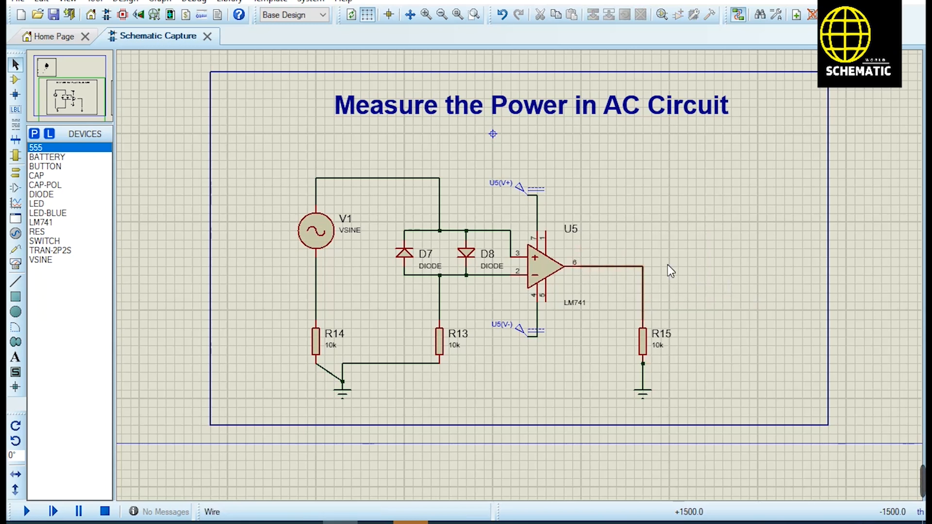
pyautogui.click(744, 302)
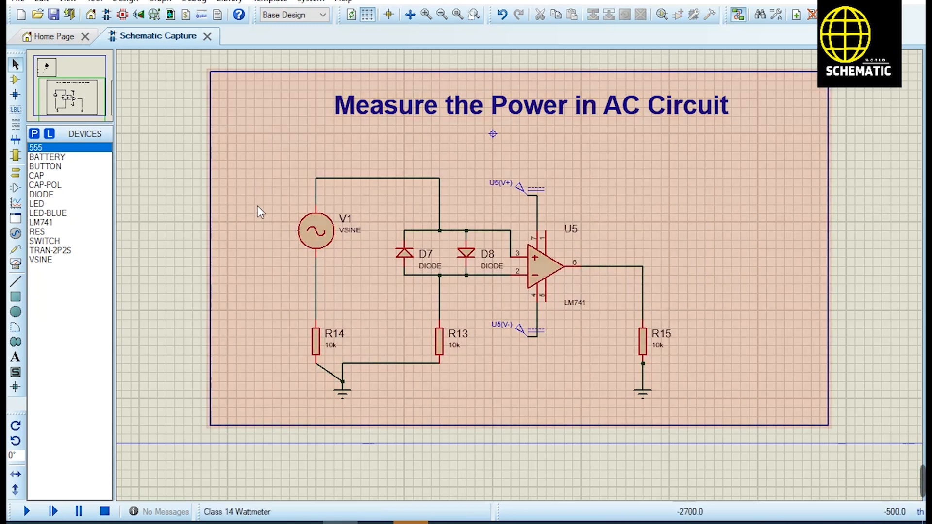
pyautogui.click(666, 217)
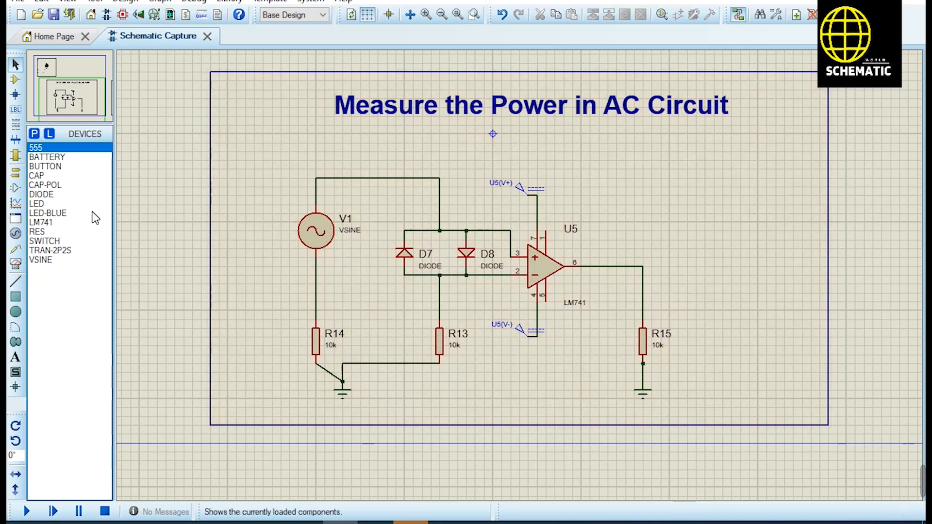
# - Place a wattmeter instrument in the AC circuit, to the right of op-amp U5 and above resistor R15
pyautogui.click(16, 265)
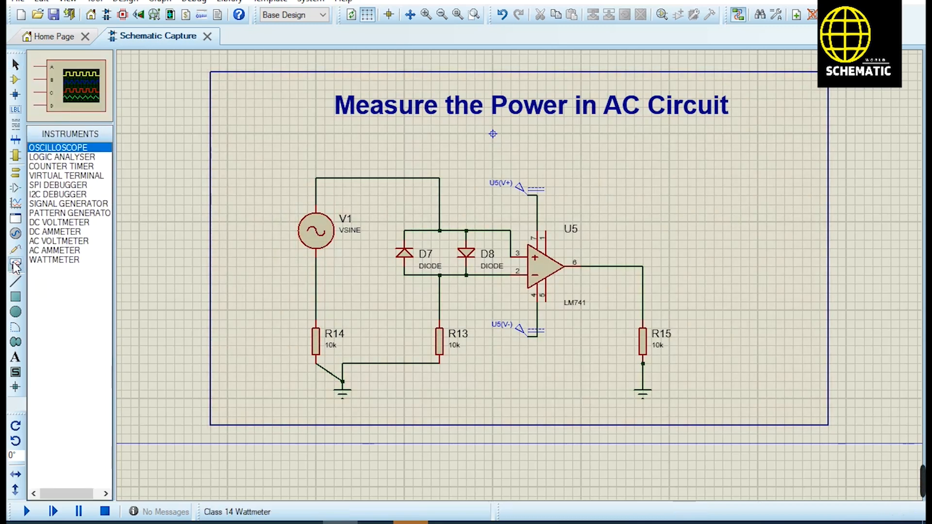
pyautogui.click(69, 262)
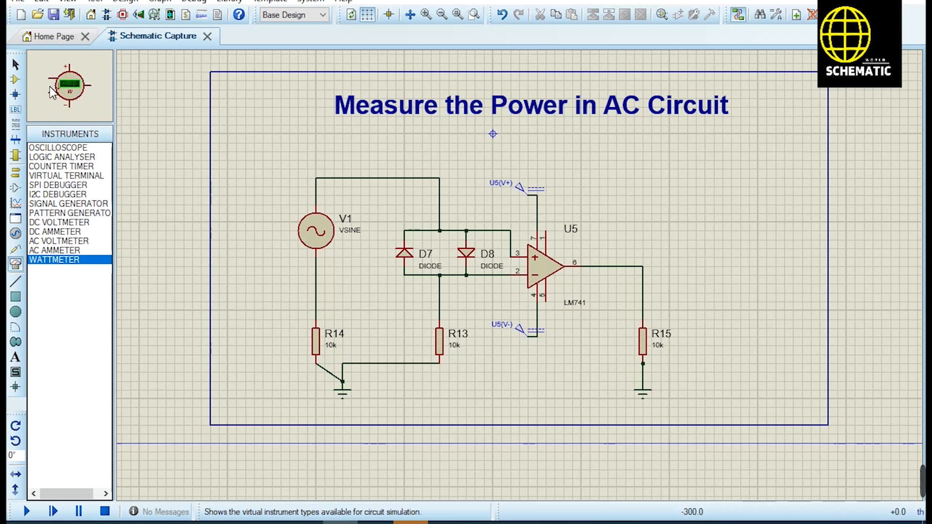
pyautogui.click(708, 248)
pyautogui.click(714, 258)
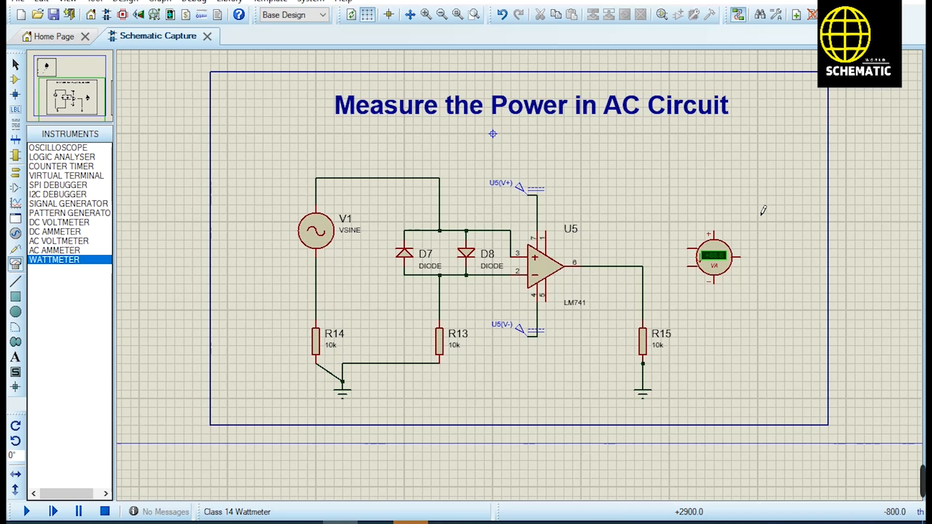
# - Delete the wire between op-amp U5's output and resistor R15
pyautogui.scroll(2, 529, 284)
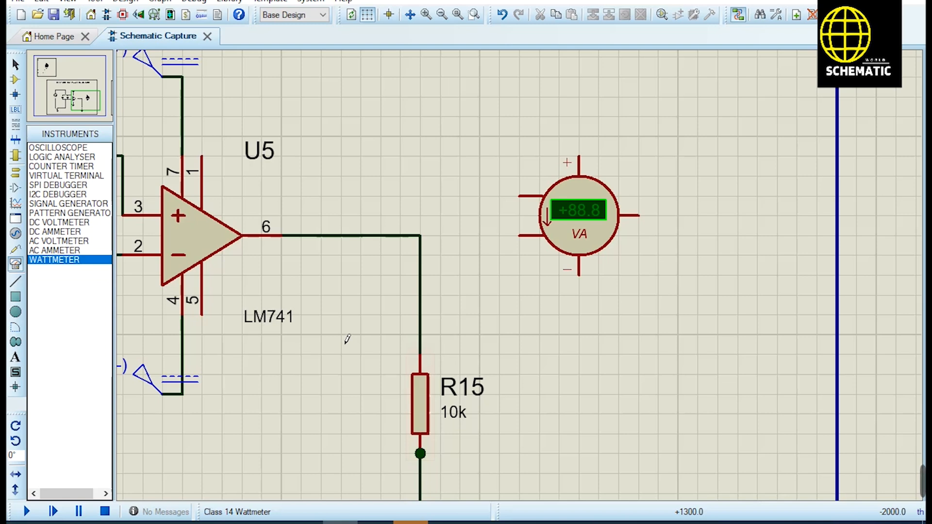
pyautogui.moveTo(360, 196); pyautogui.dragTo(459, 295)
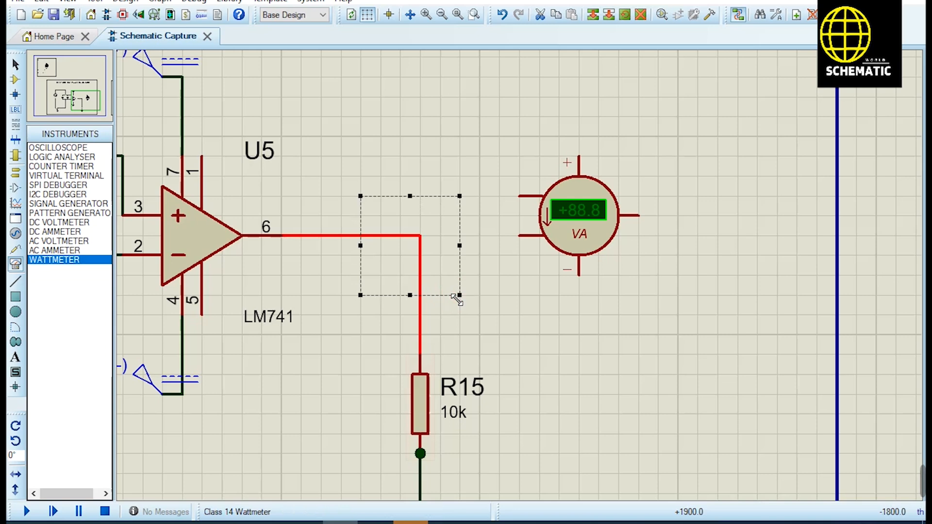
pyautogui.press('Delete')
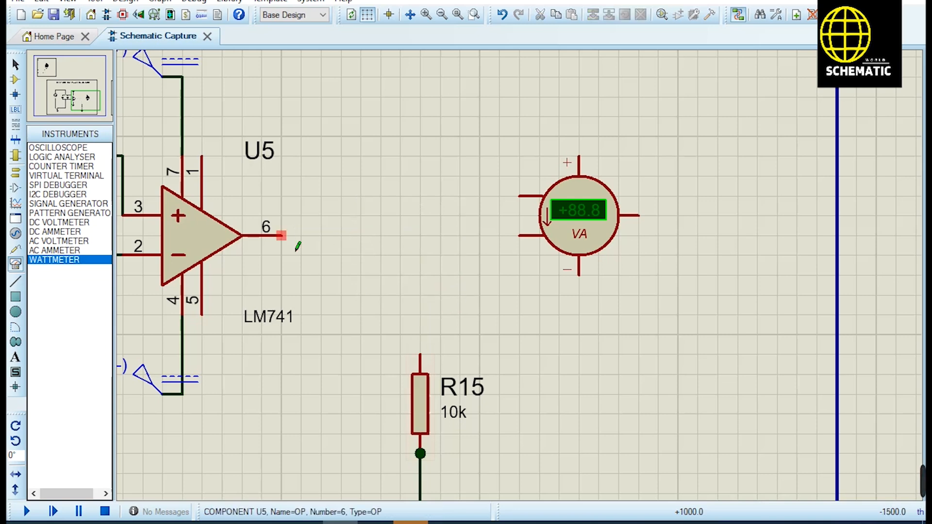
# - Wire U5's output to the wattmeter's upper current terminal and its lower current terminal to the upper end of R15
pyautogui.click(282, 236)
pyautogui.click(519, 196)
pyautogui.click(519, 235)
pyautogui.click(421, 354)
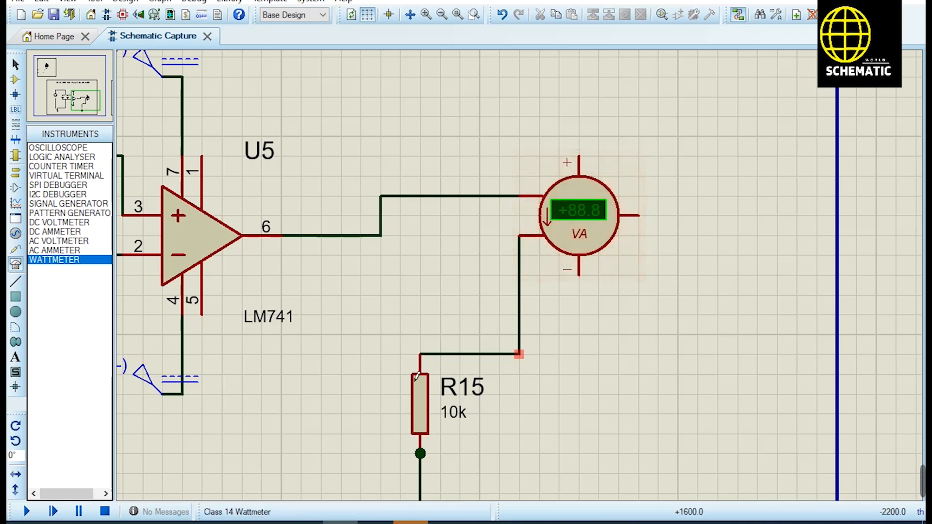
# - Connect the wattmeter's positive voltage terminal to the wire feeding R15 and its negative voltage terminal to R15's lower end
pyautogui.click(580, 156)
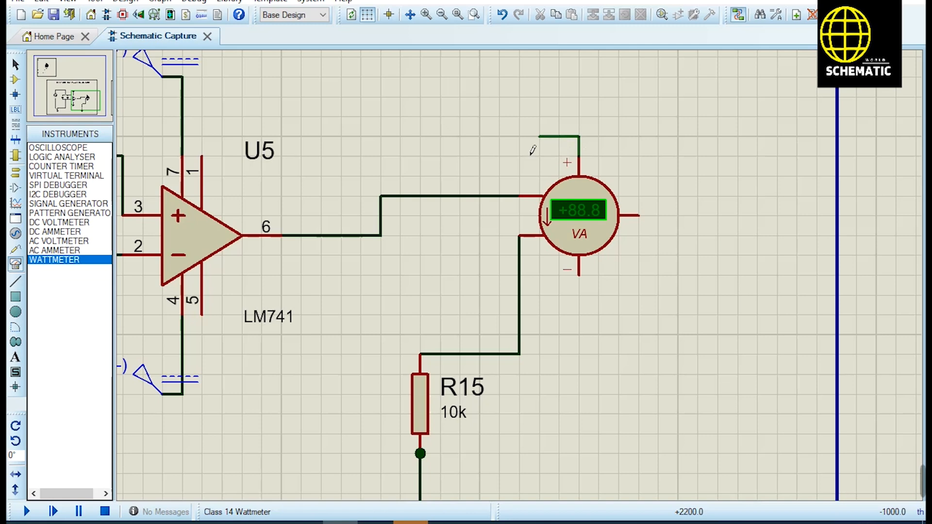
pyautogui.click(480, 156)
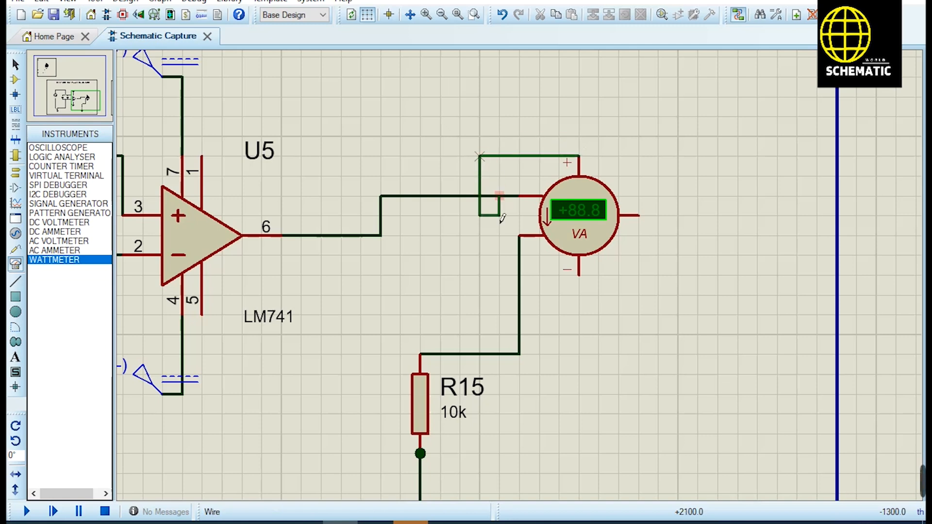
pyautogui.click(522, 260)
pyautogui.click(579, 275)
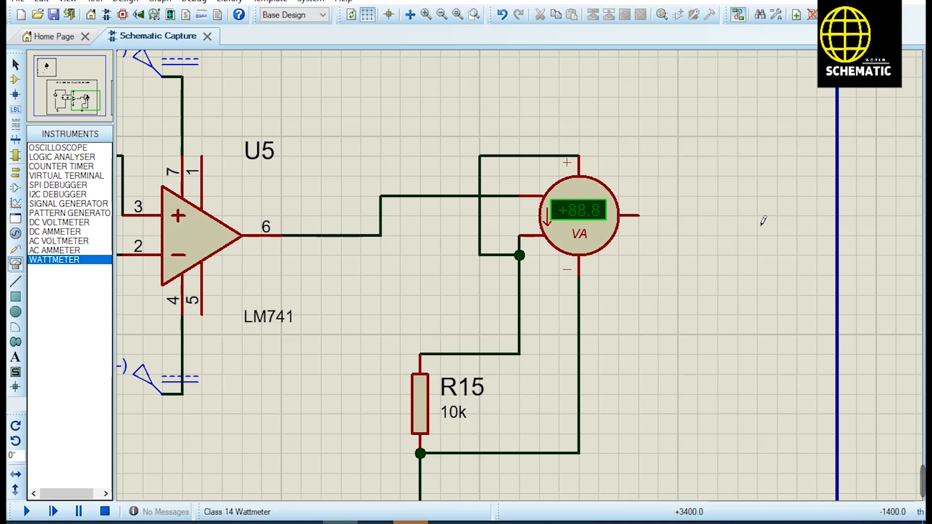
# - Test-run the AC circuit simulation and set the wattmeter's display range to mVA
pyautogui.click(29, 516)
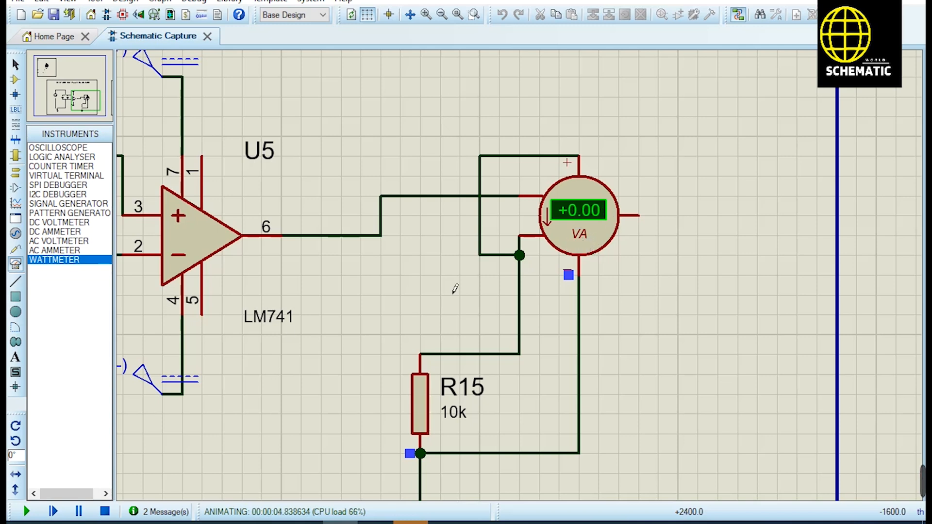
pyautogui.click(105, 512)
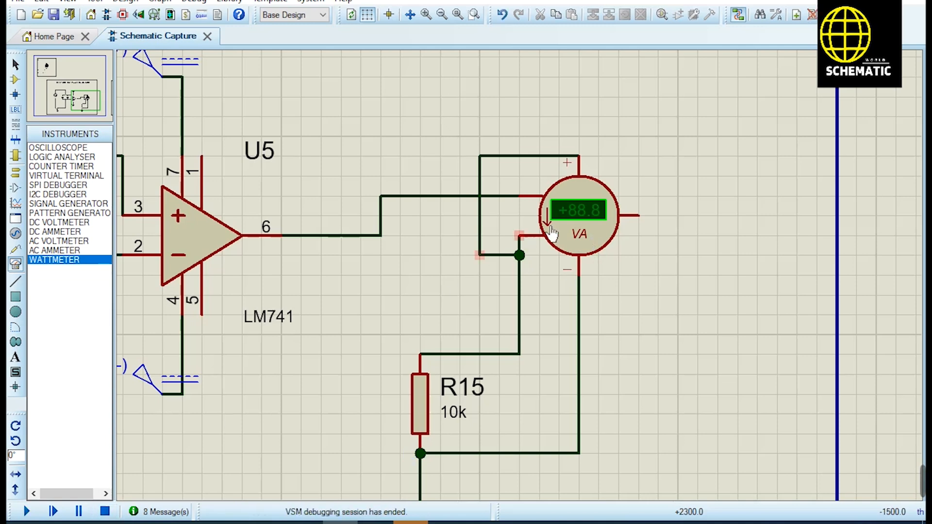
pyautogui.doubleClick(577, 220)
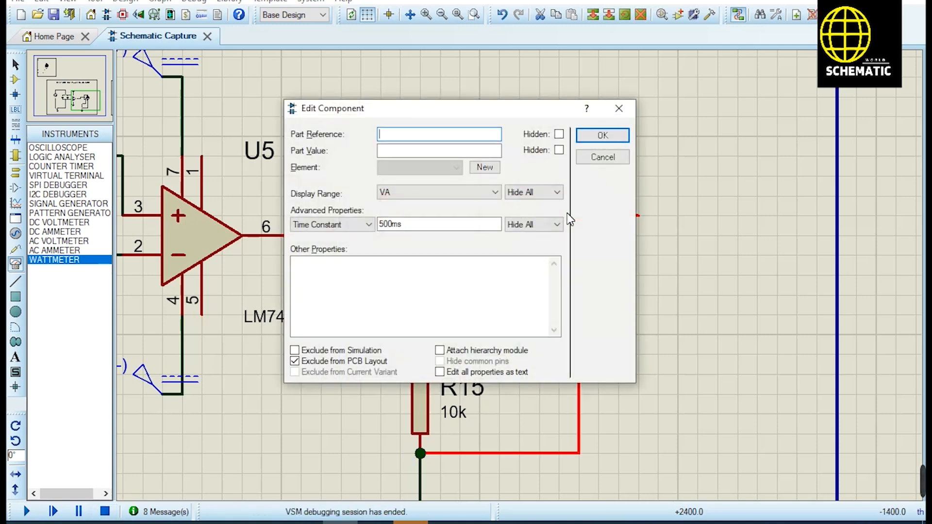
pyautogui.click(471, 192)
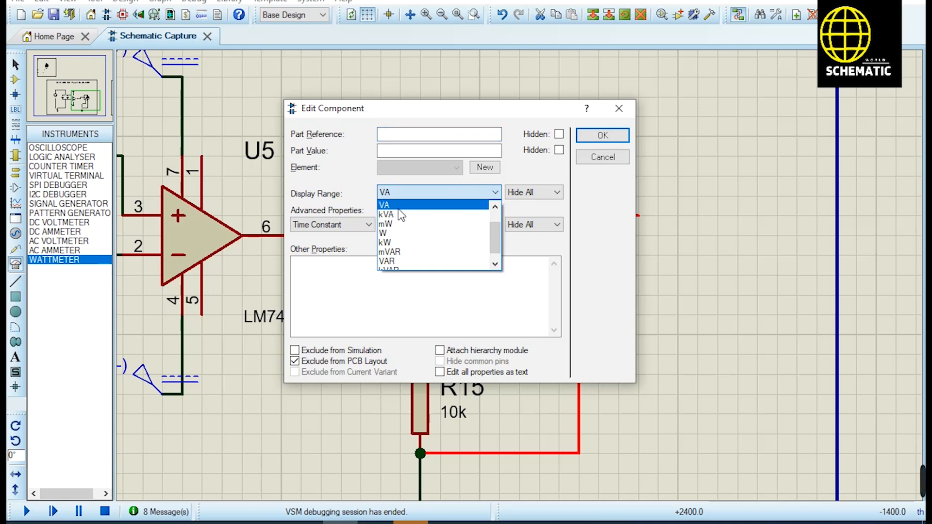
pyautogui.scroll(1, 410, 235)
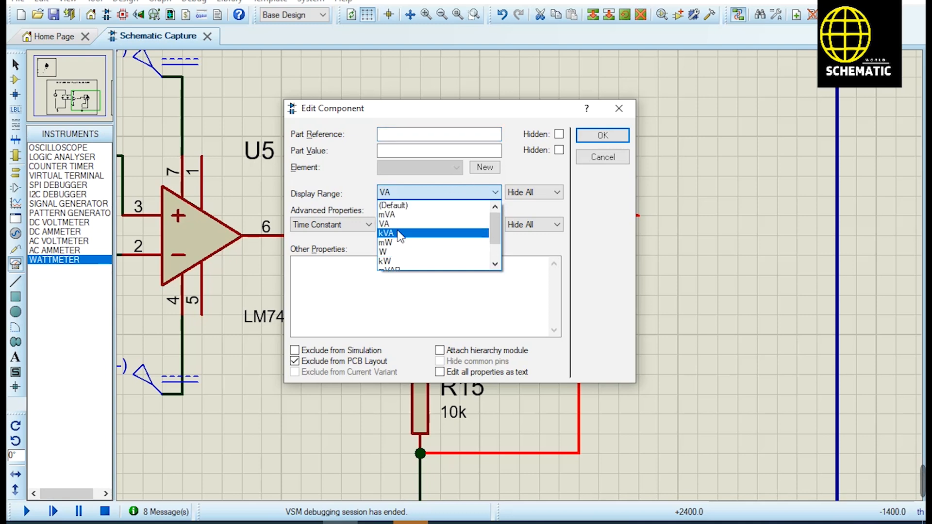
pyautogui.click(388, 215)
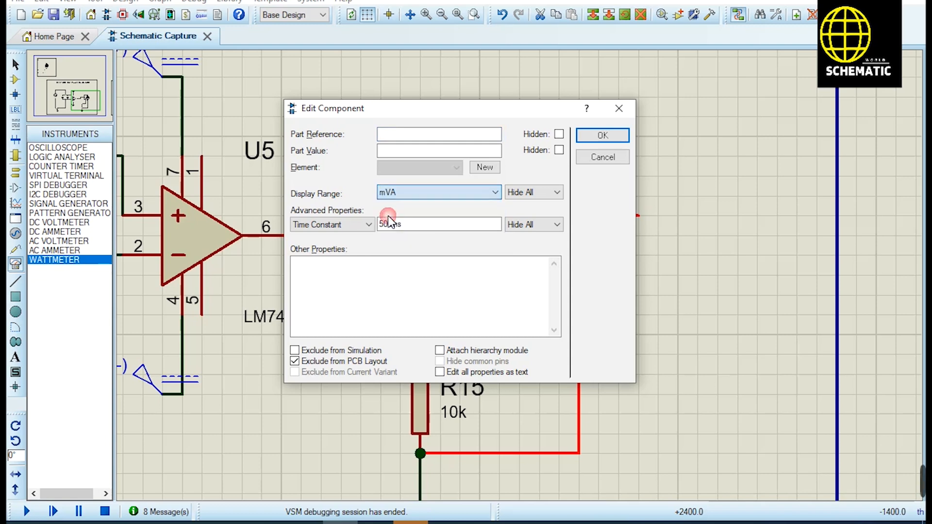
pyautogui.click(608, 136)
pyautogui.click(662, 356)
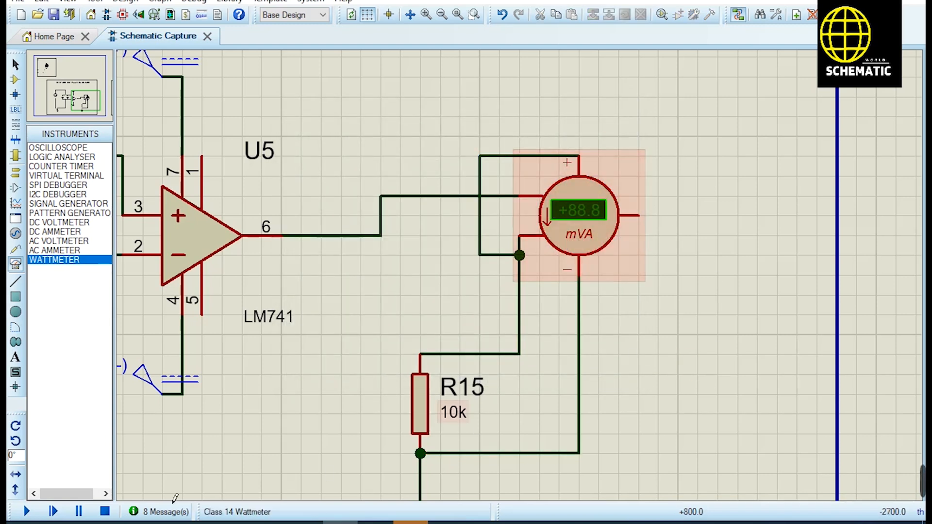
# - Run the simulation again and read the AC circuit's power on the wattmeter
pyautogui.click(27, 515)
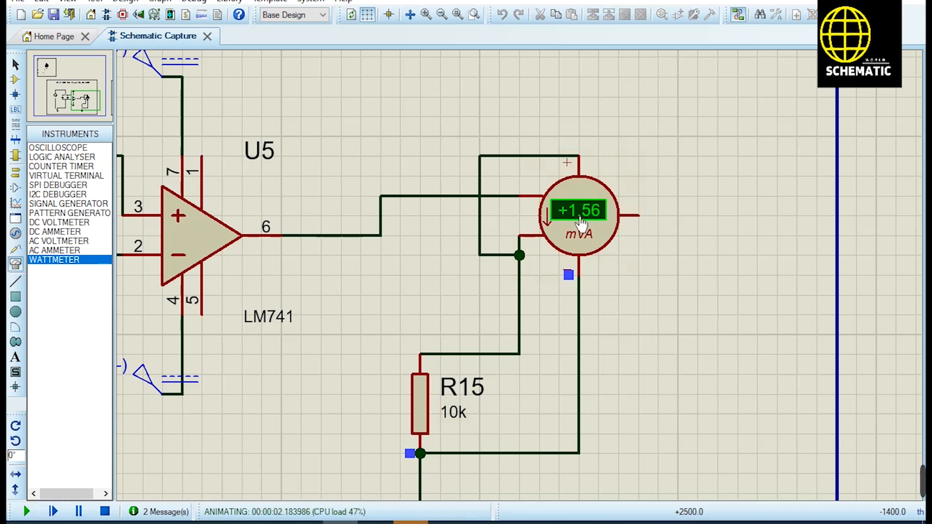
pyautogui.scroll(-3, 325, 329)
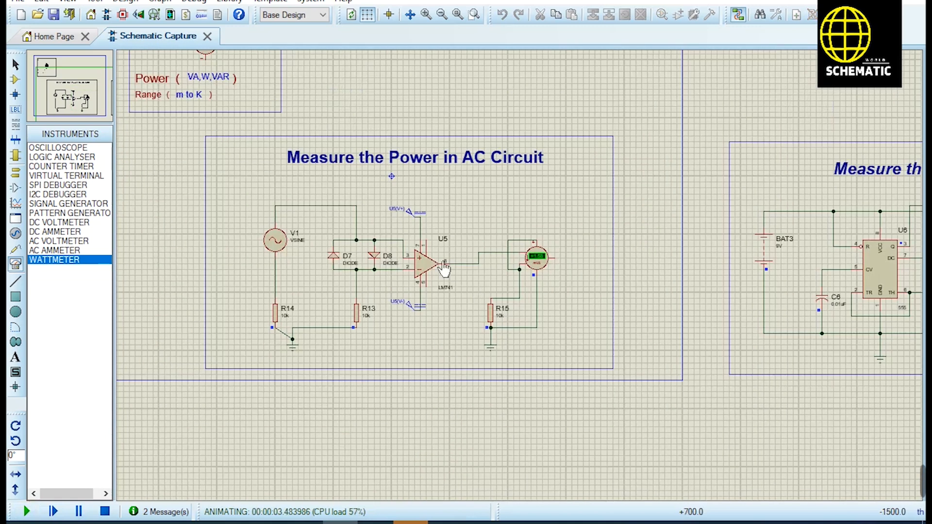
# - Place a wattmeter in the DC circuit to the right of LED D9 and move it to just above the LED's level
pyautogui.scroll(1, 461, 144)
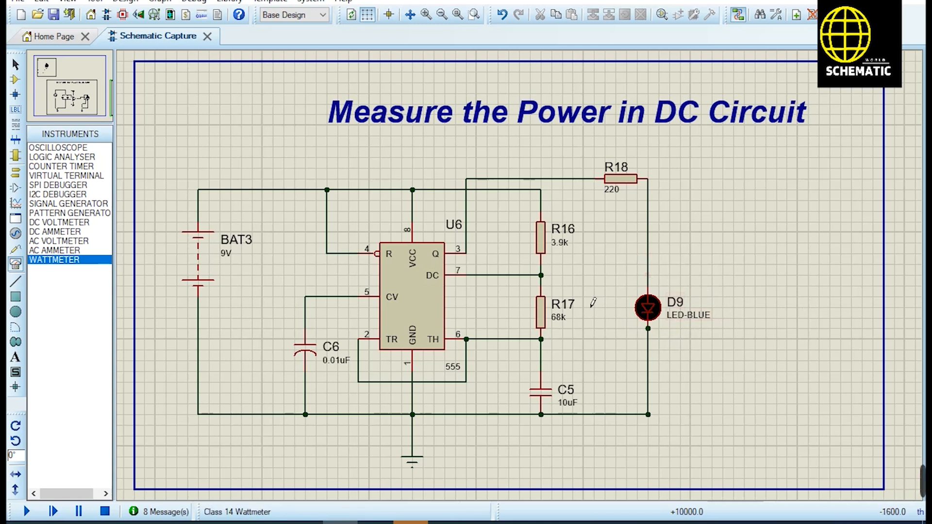
pyautogui.click(51, 262)
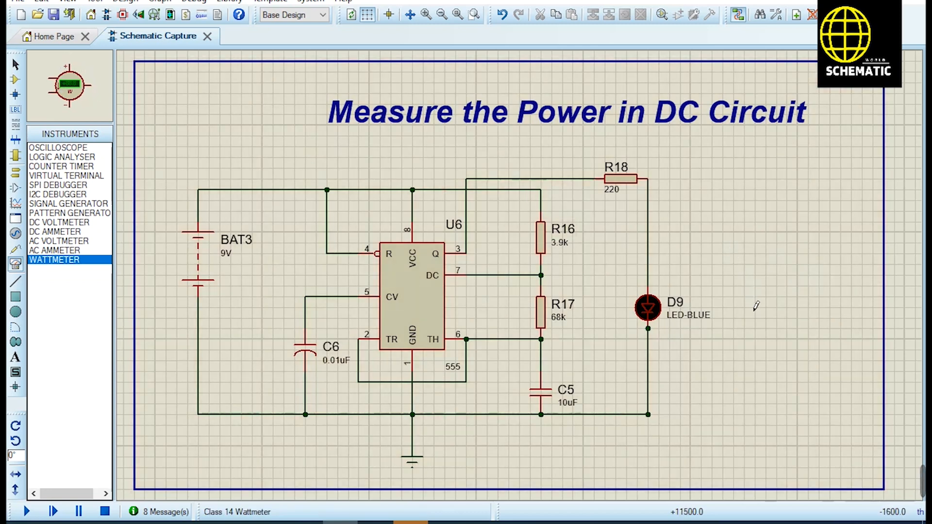
pyautogui.click(762, 309)
pyautogui.click(765, 307)
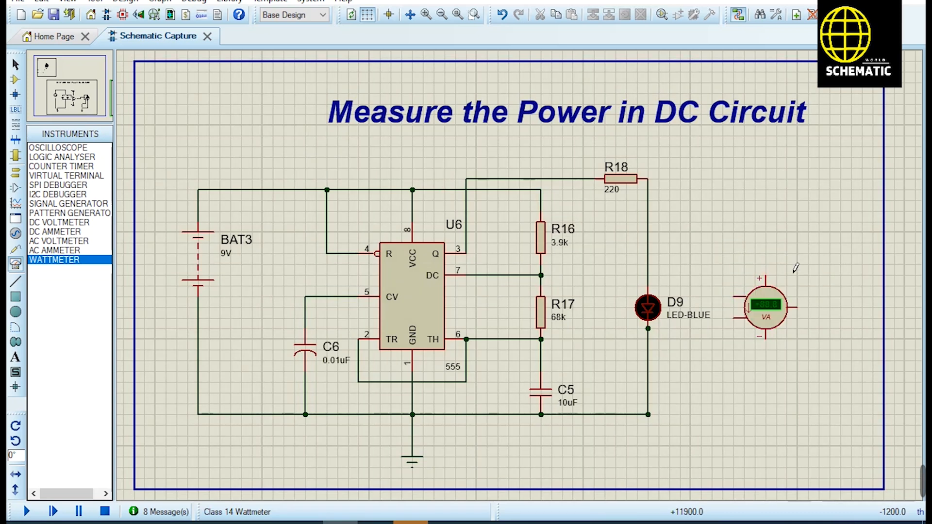
pyautogui.click(773, 310)
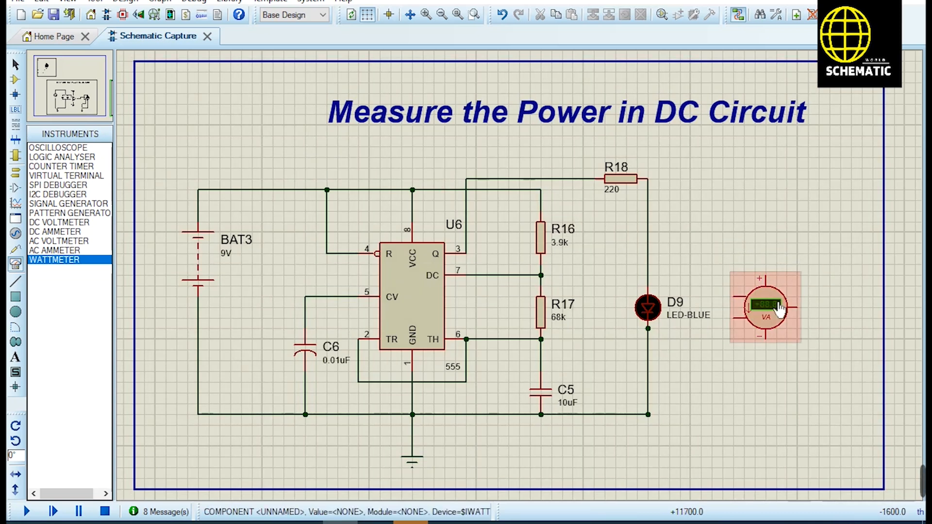
pyautogui.moveTo(773, 310); pyautogui.dragTo(763, 245)
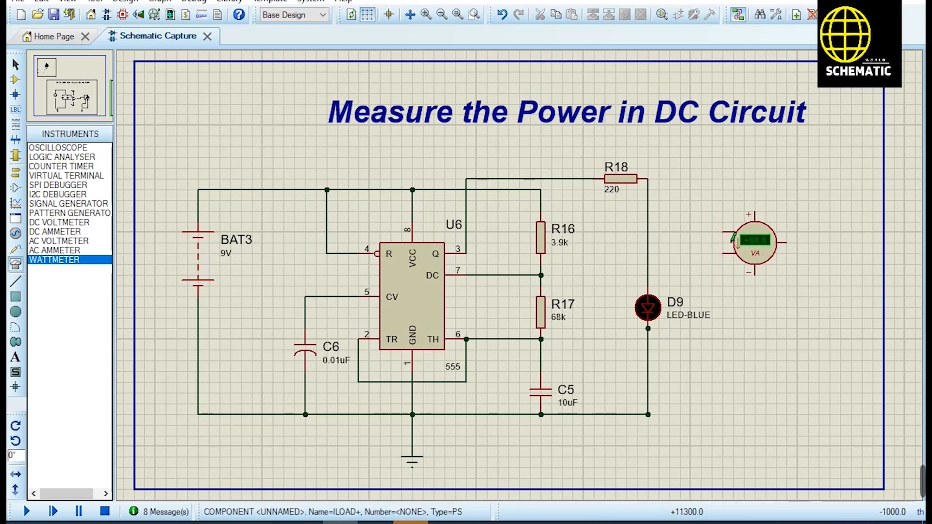
# - Delete the wire between resistor R18 and LED D9 in the DC circuit
pyautogui.moveTo(616, 212); pyautogui.dragTo(706, 276)
pyautogui.moveTo(660, 171); pyautogui.dragTo(644, 204)
pyautogui.press('Delete')
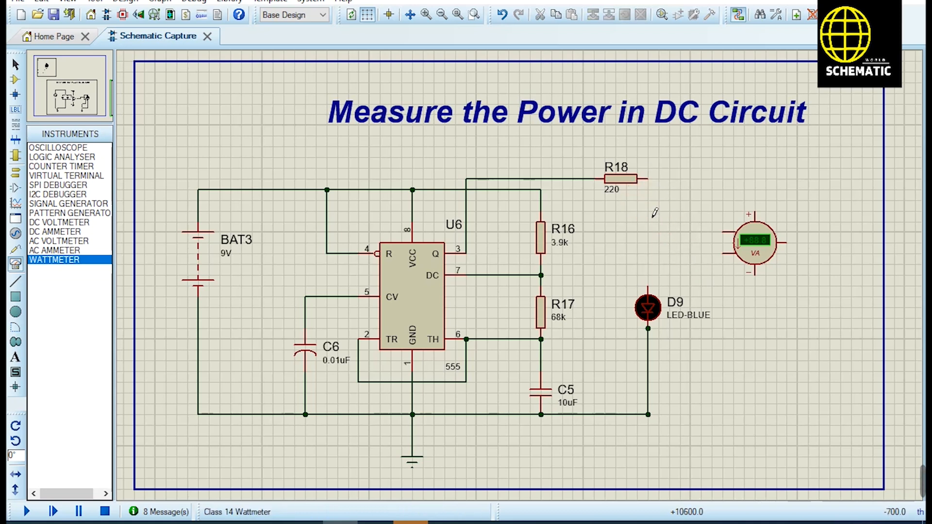
# - Wire R18 to the wattmeter's upper current terminal and the lower current terminal to the upper end of LED D9
pyautogui.click(648, 179)
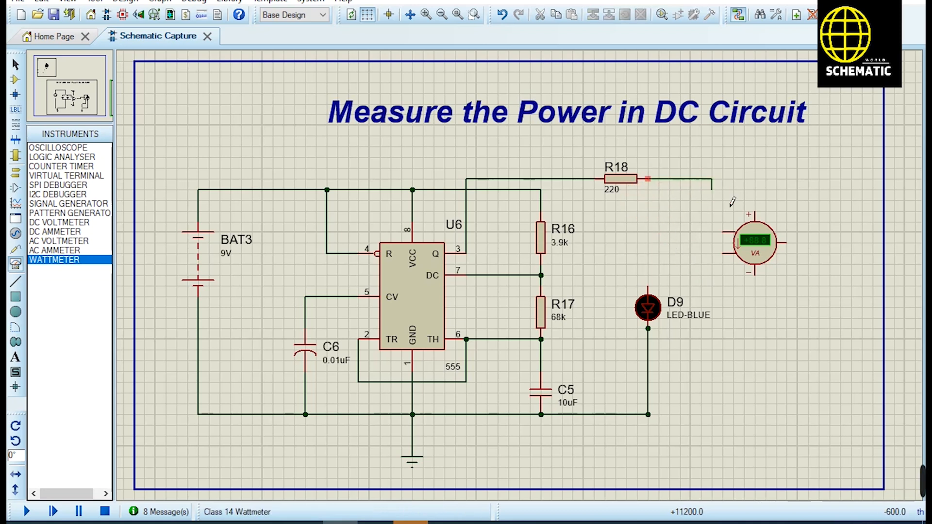
pyautogui.click(723, 232)
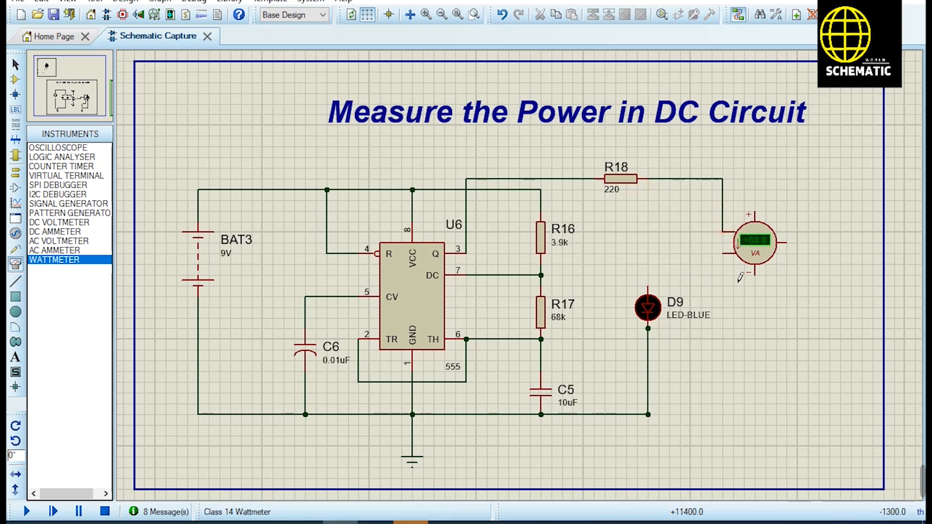
pyautogui.click(735, 262)
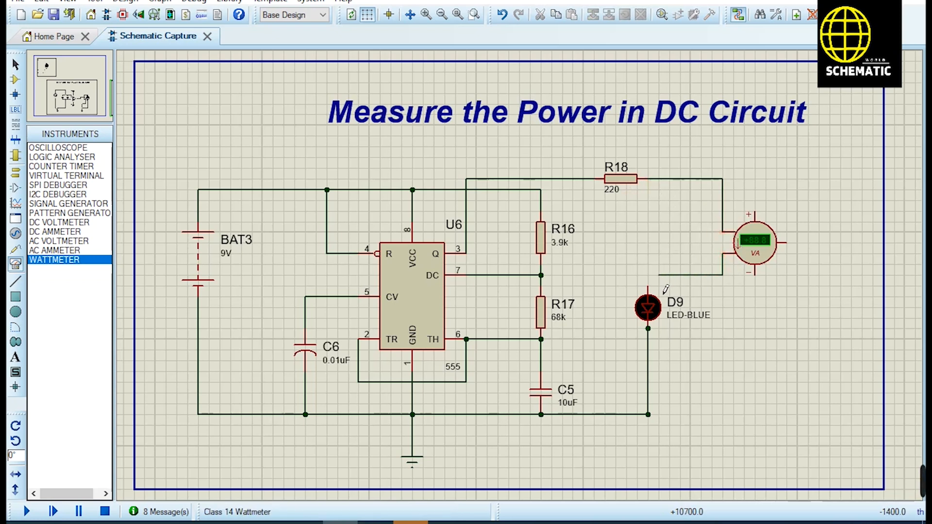
pyautogui.click(648, 286)
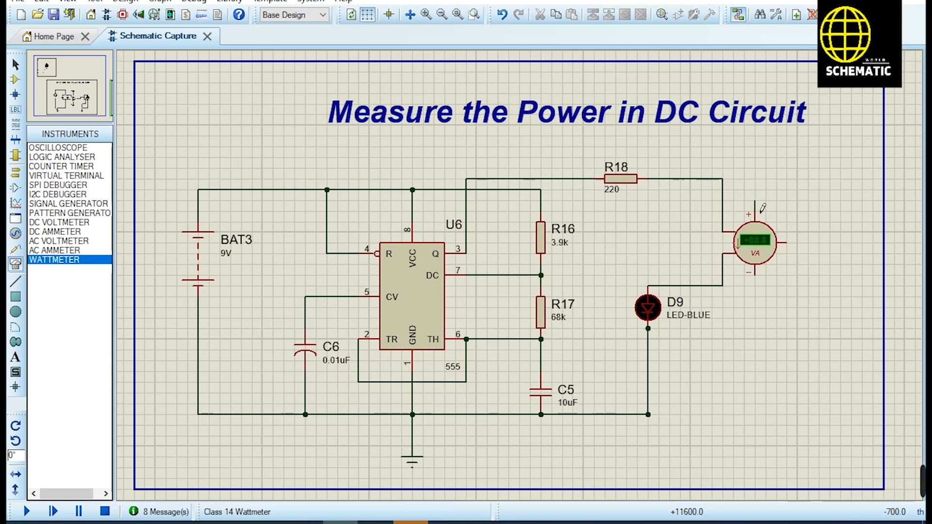
# - Wire the wattmeter's positive voltage terminal to the upper end of LED D9 and its negative voltage terminal to the LED's lower end
pyautogui.click(755, 202)
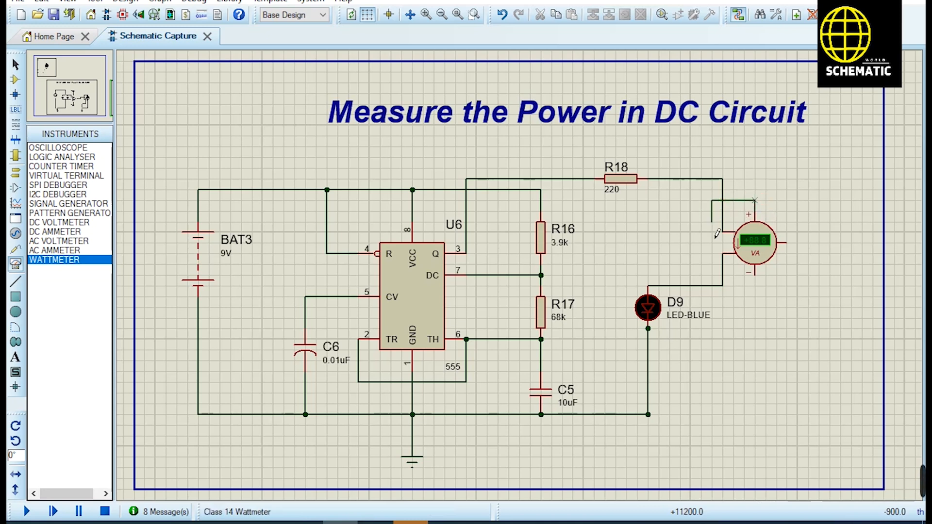
pyautogui.click(705, 287)
pyautogui.click(755, 275)
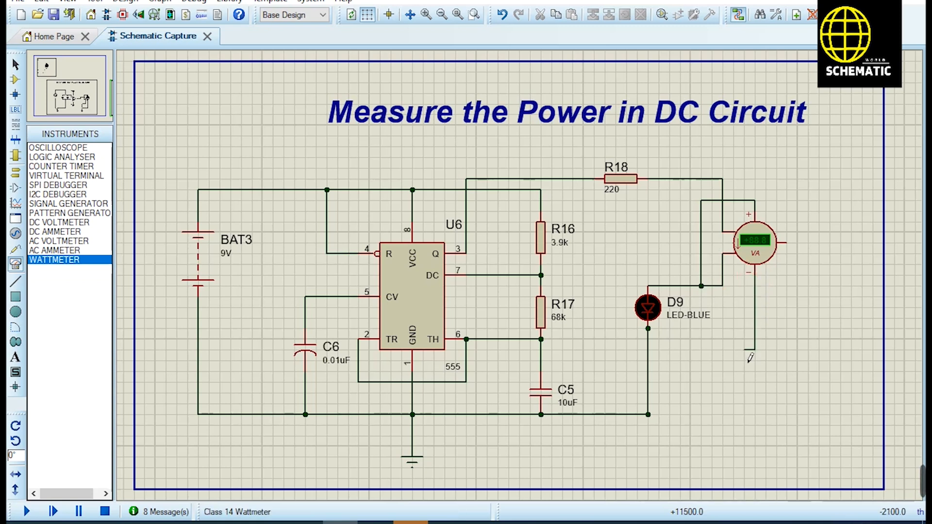
pyautogui.click(658, 345)
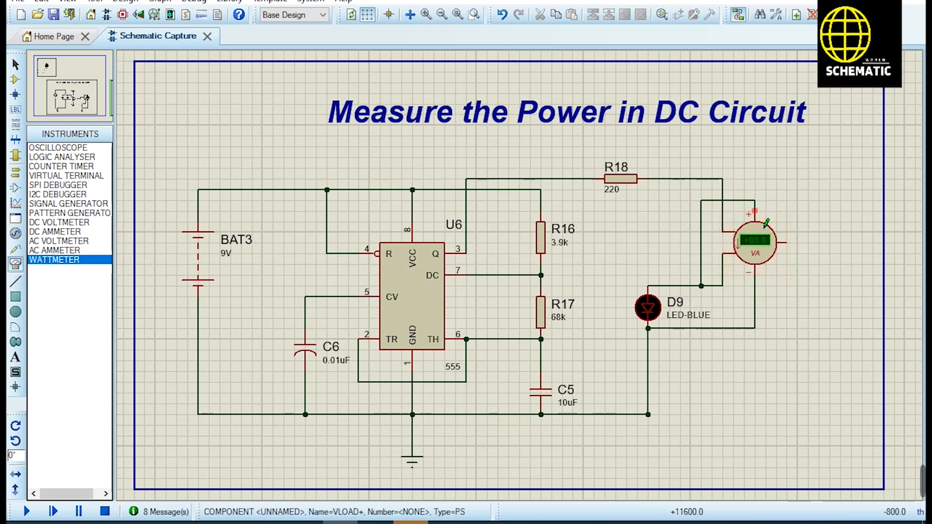
# - Simulate the DC circuit, pause it to read the LED's power on the wattmeter, and stop the simulation
pyautogui.click(27, 511)
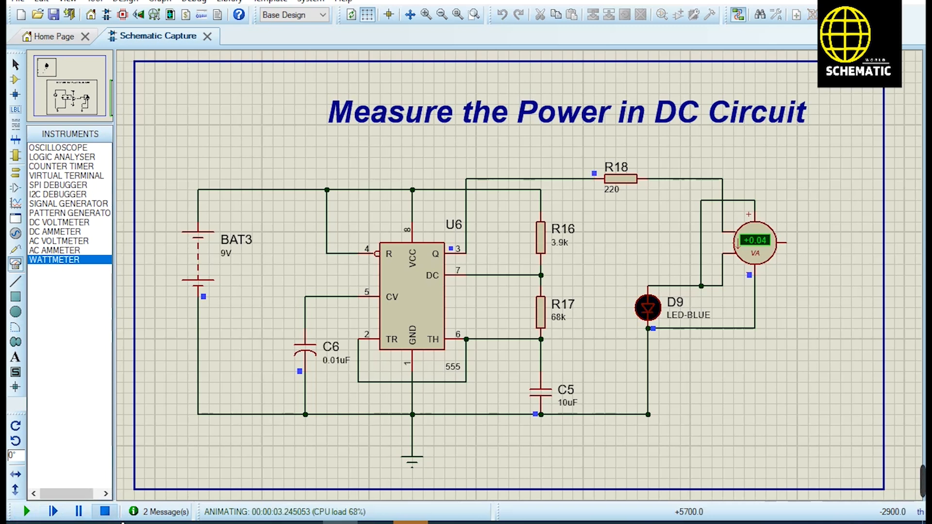
pyautogui.click(79, 513)
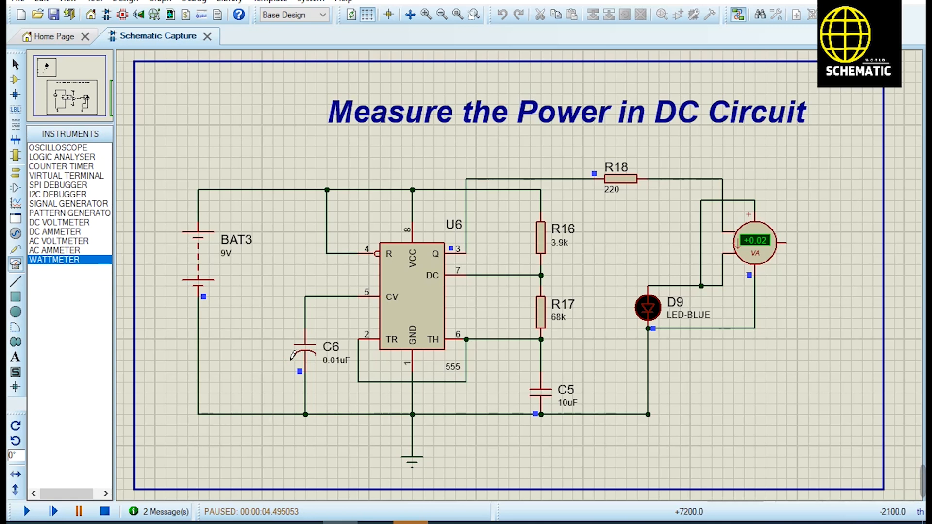
pyautogui.click(104, 512)
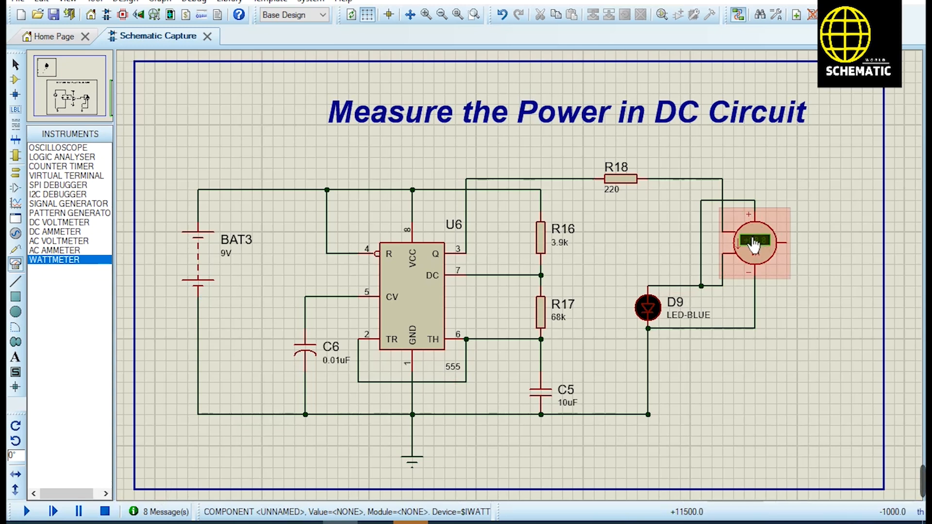
# - Set the display range of the DC circuit's wattmeter to mW
pyautogui.doubleClick(776, 254)
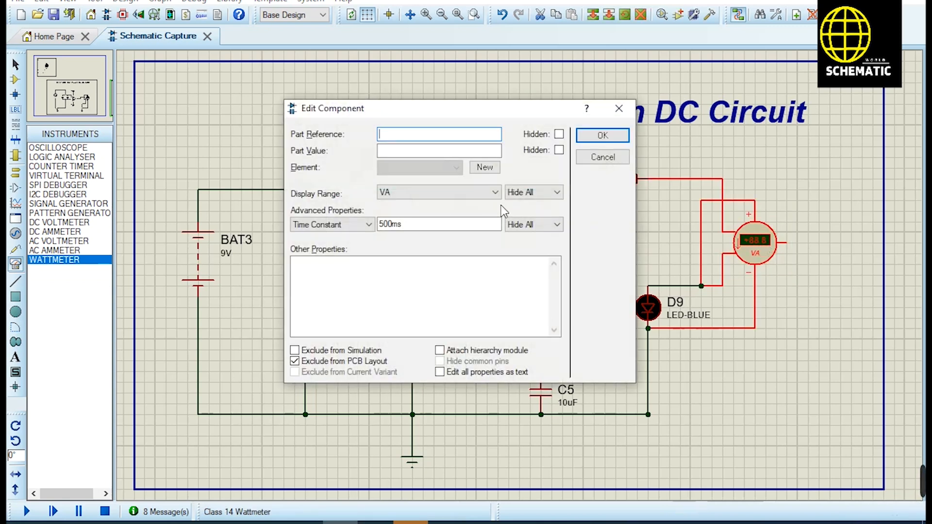
pyautogui.click(495, 193)
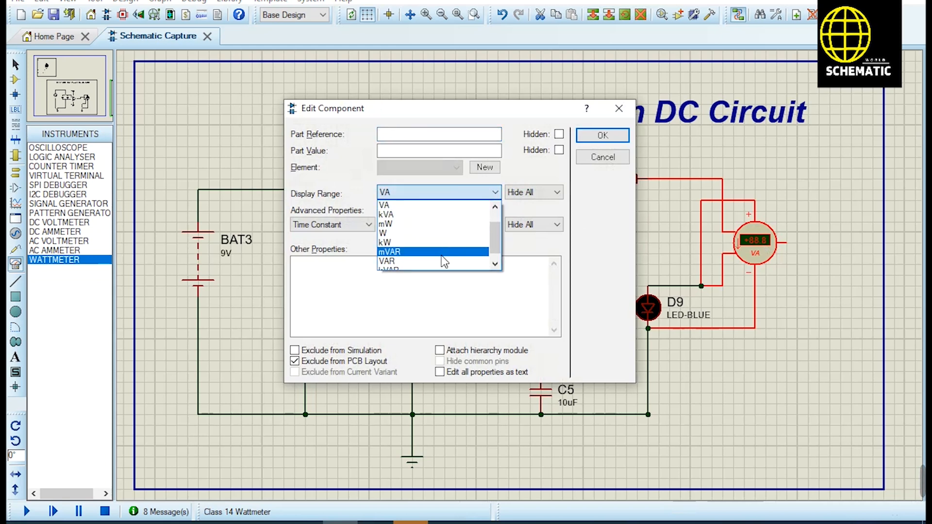
pyautogui.click(406, 220)
pyautogui.click(602, 136)
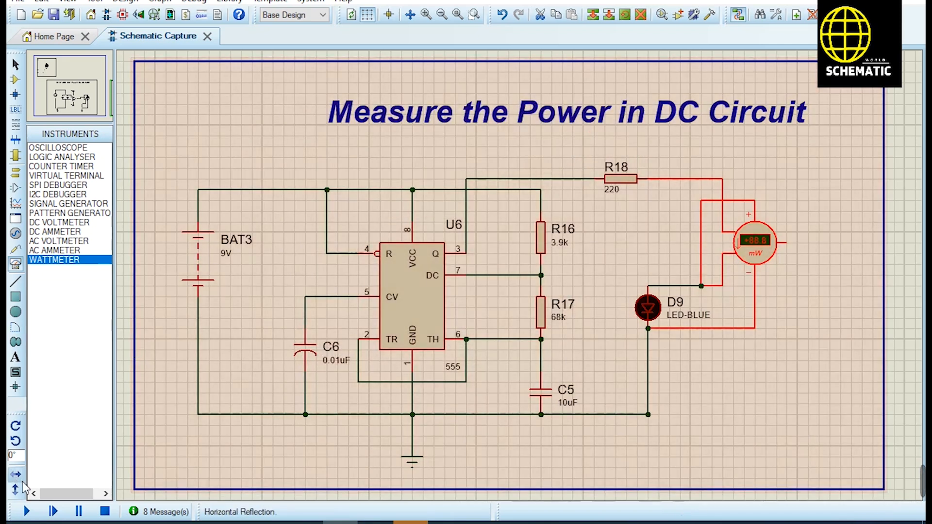
# - Run the DC circuit simulation again and pause it to read the LED's power in milliwatts
pyautogui.click(29, 511)
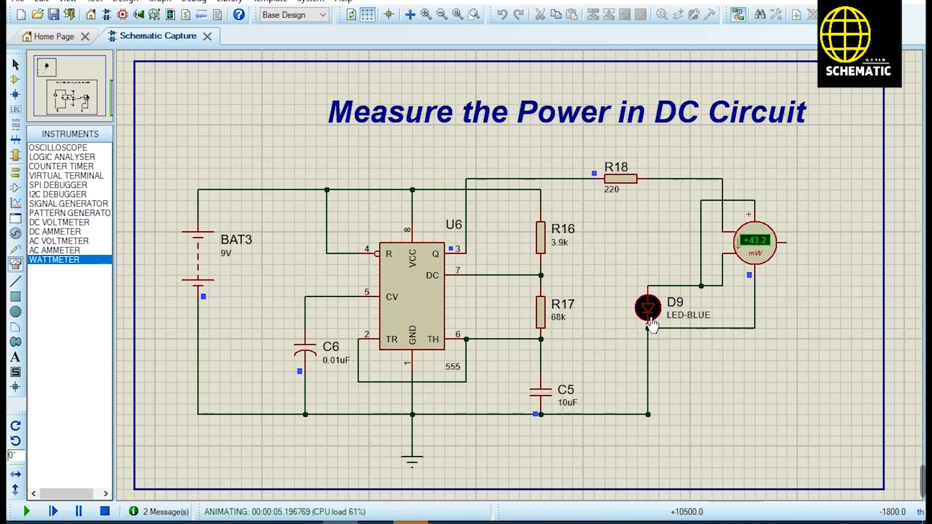
pyautogui.click(80, 513)
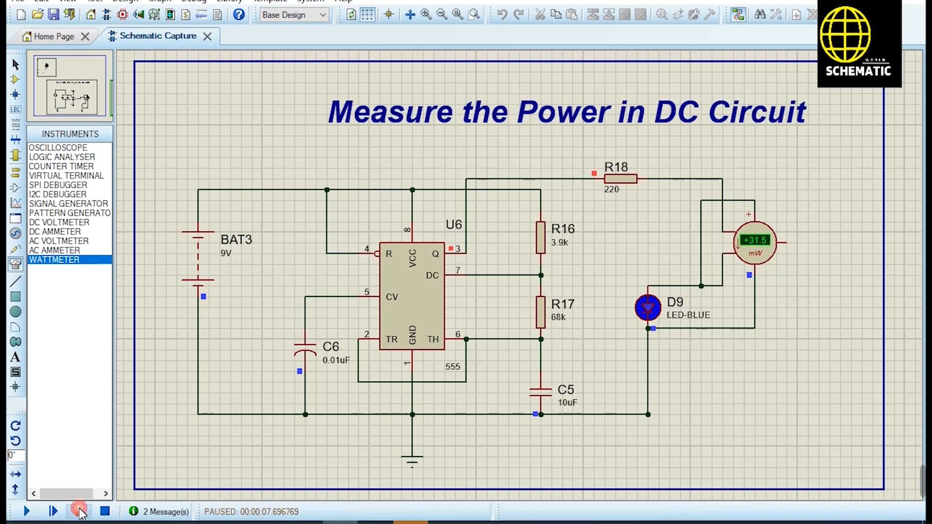